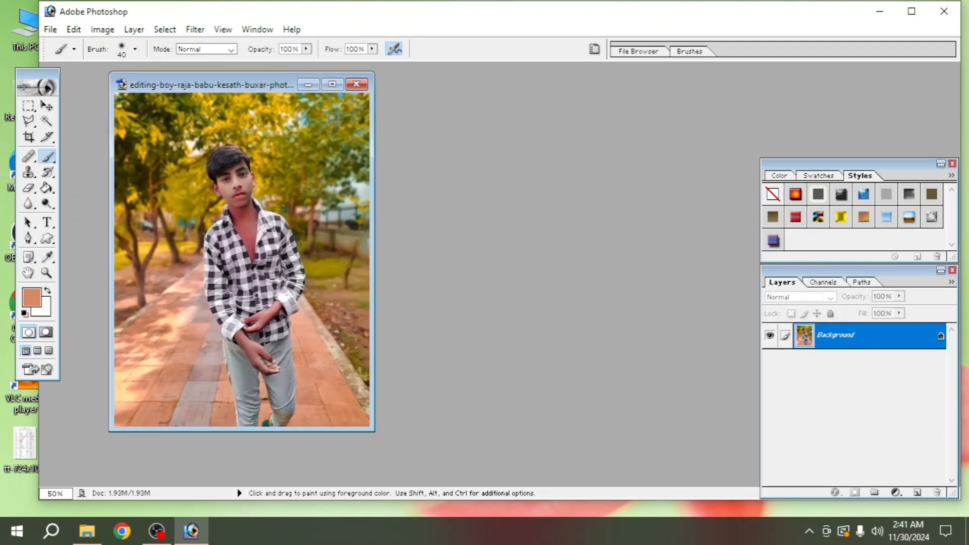
# Maximize the photo's document window and duplicate the Background layer as "Background copy"
pyautogui.click(332, 84)
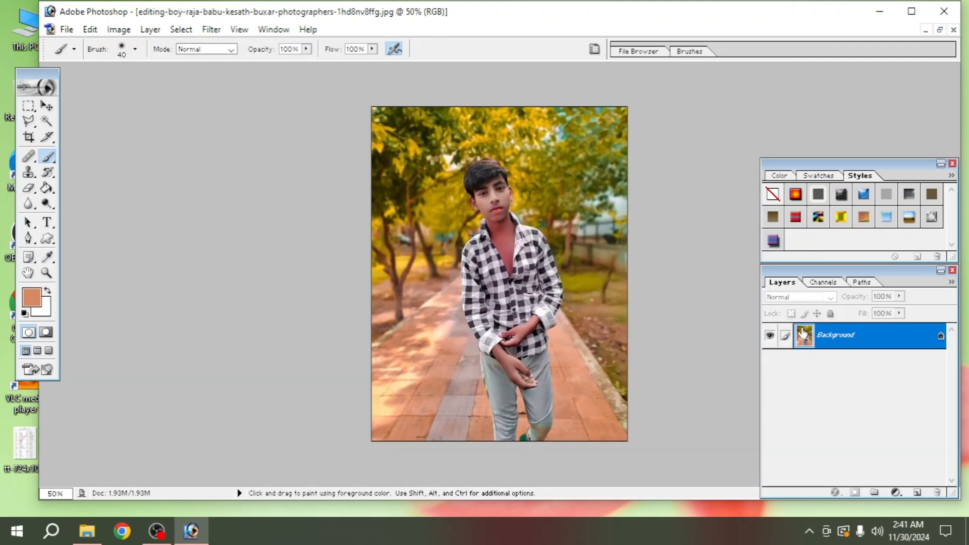
pyautogui.rightClick(833, 336)
pyautogui.click(835, 377)
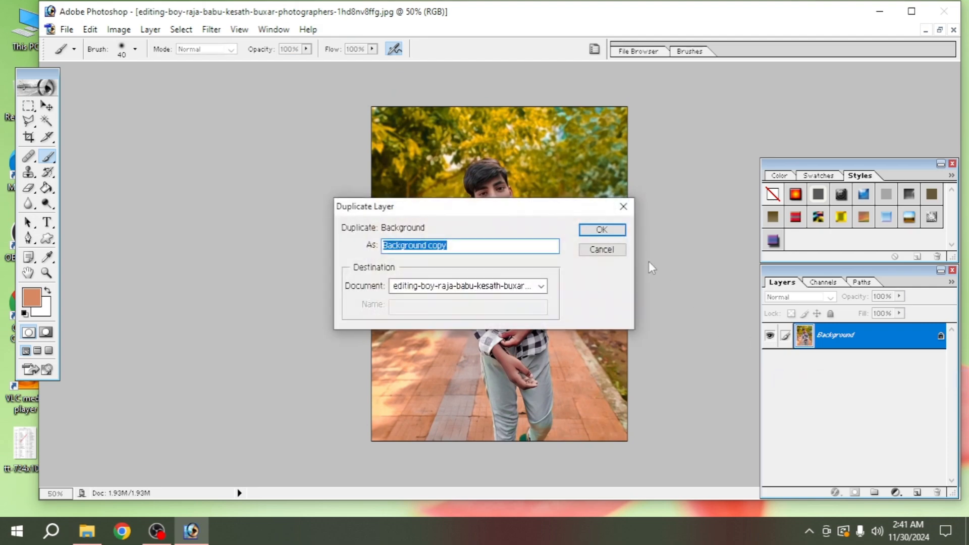
pyautogui.click(601, 230)
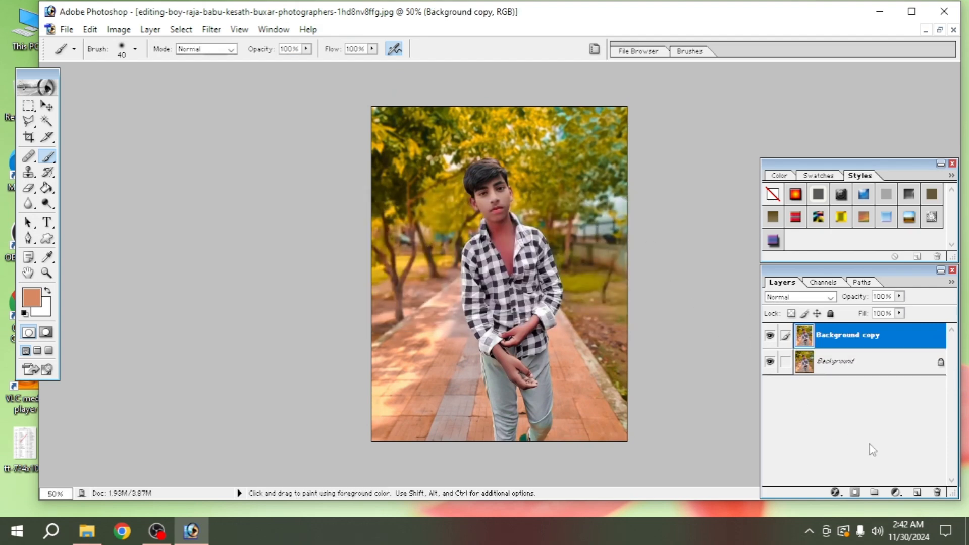
# Add a Channel Mixer adjustment layer with the Red output channel set to Green -100% and Blue +100%
pyautogui.click(895, 494)
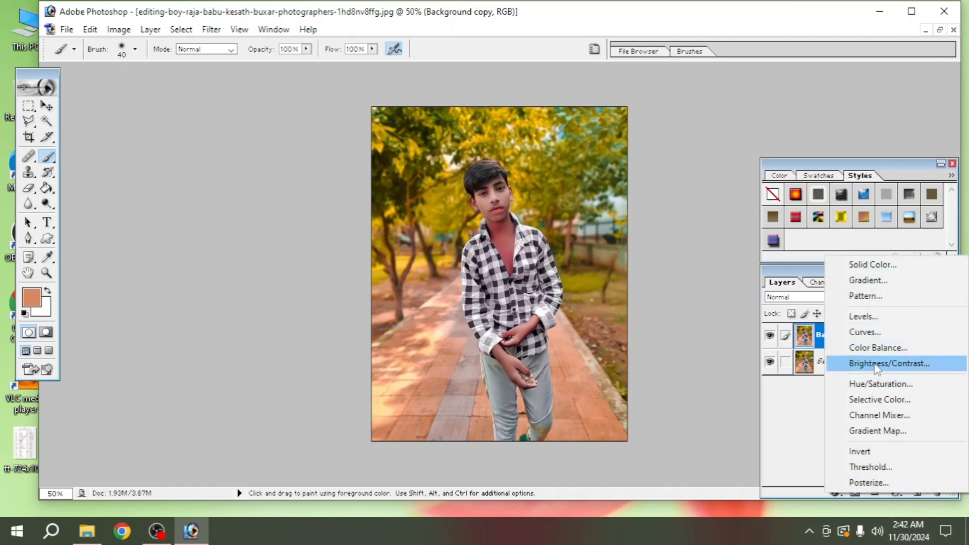
pyautogui.click(878, 415)
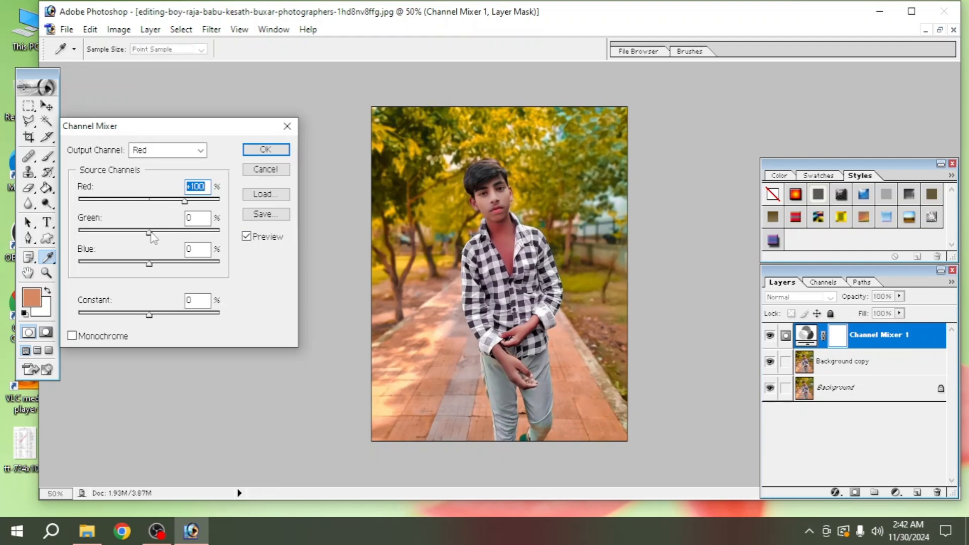
pyautogui.moveTo(151, 233); pyautogui.dragTo(114, 237)
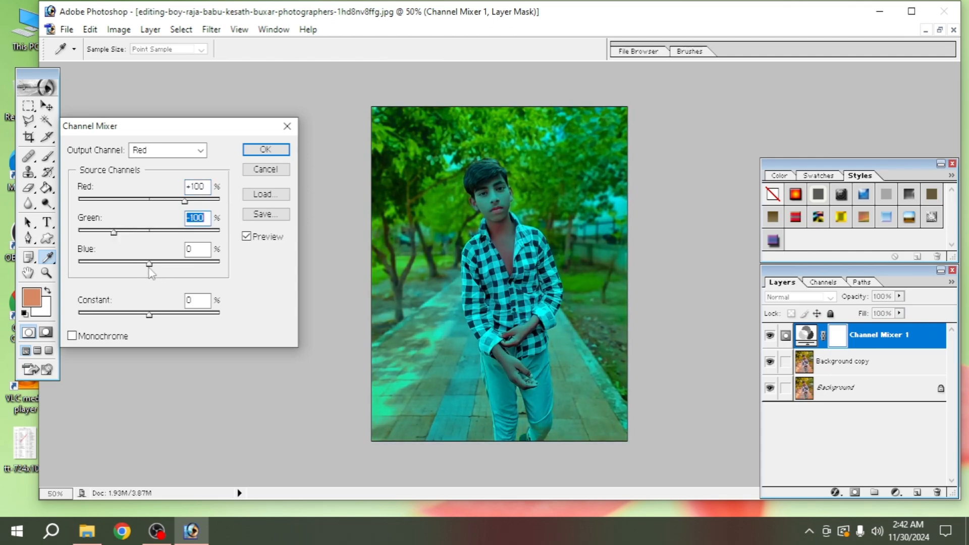
pyautogui.moveTo(149, 264); pyautogui.dragTo(185, 266)
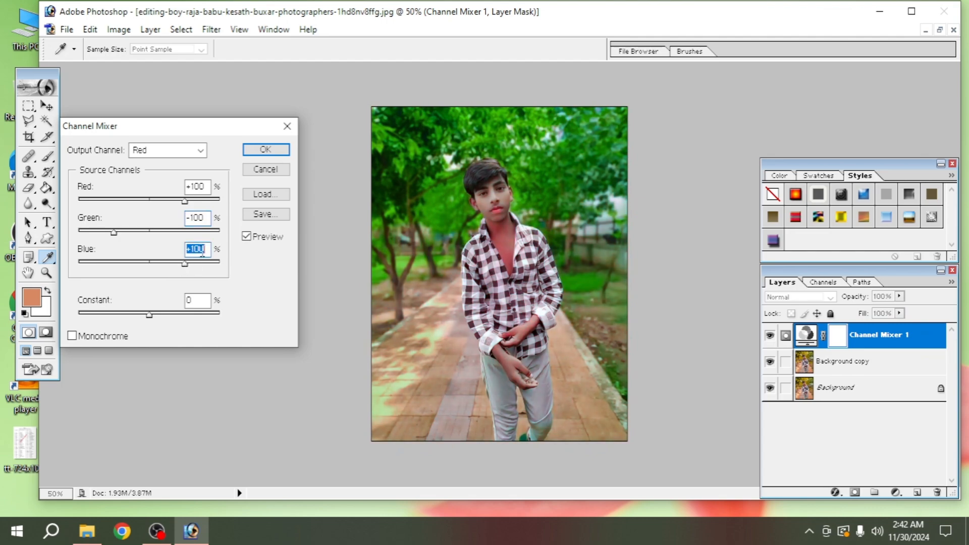
pyautogui.click(256, 149)
# Paint black with the Brush on the first Channel Mixer's mask over the boy's neck, chest and hands
pyautogui.press('b')
pyautogui.press('d')
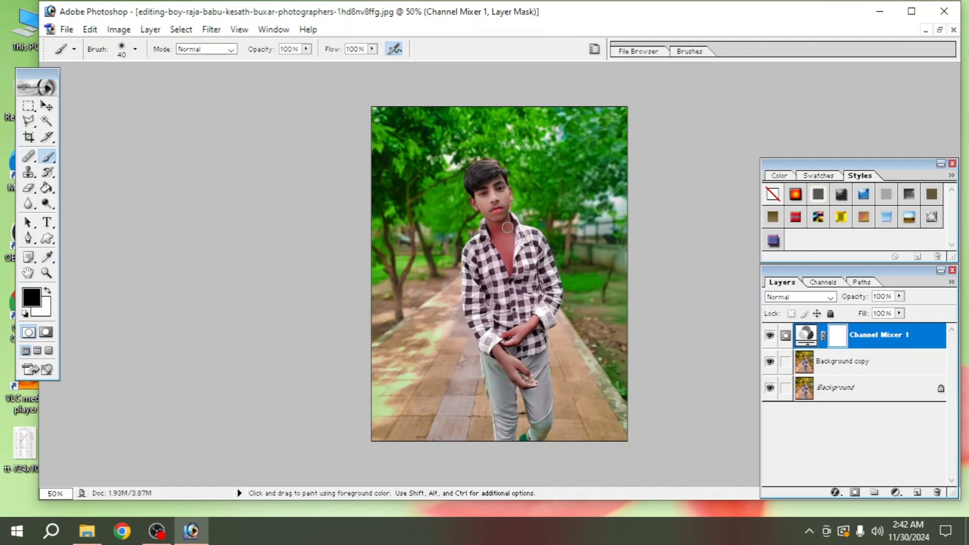
pyautogui.moveTo(507, 229); pyautogui.dragTo(502, 260)
pyautogui.moveTo(540, 323); pyautogui.dragTo(523, 324)
# Add a second Channel Mixer adjustment layer and set its Red output channel to Green -100% and Blue +100%
pyautogui.click(898, 492)
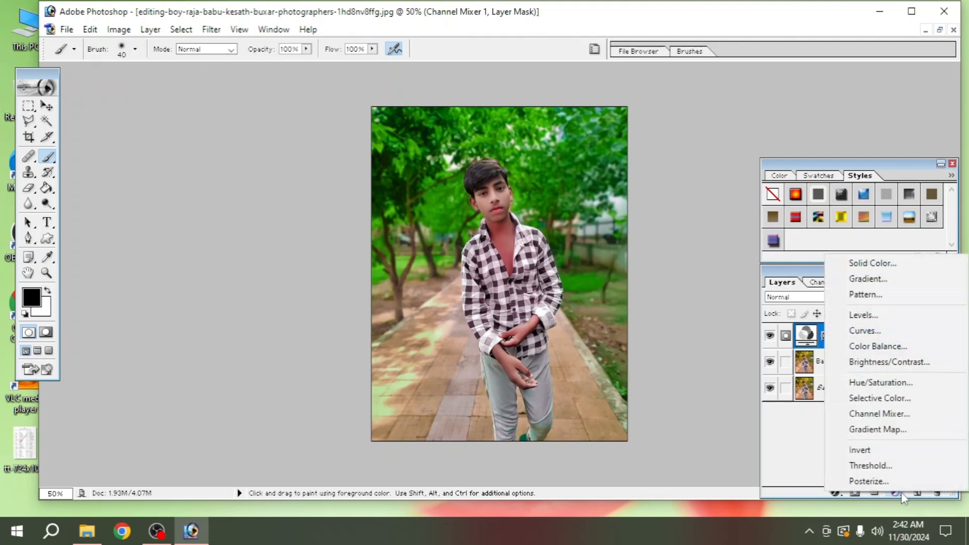
pyautogui.click(871, 417)
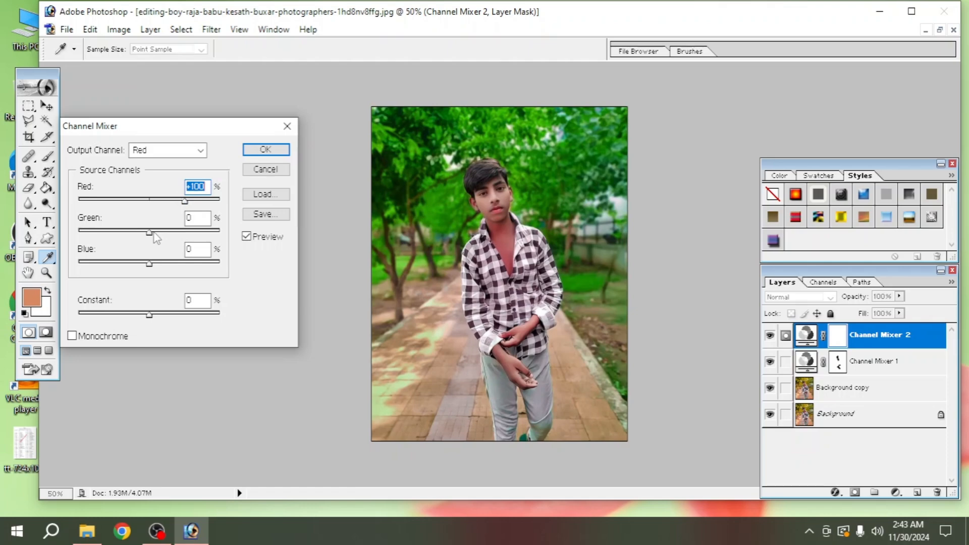
pyautogui.moveTo(156, 238); pyautogui.dragTo(114, 240)
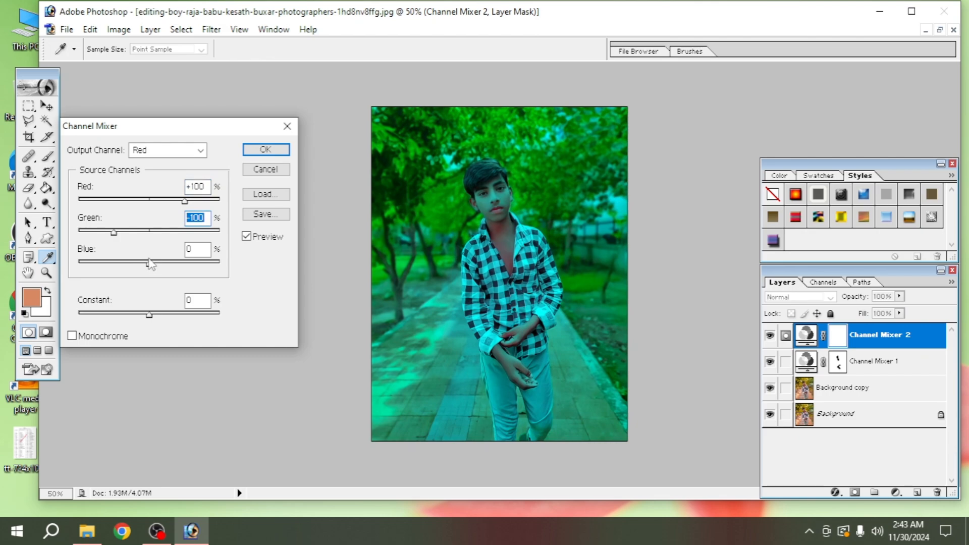
pyautogui.moveTo(149, 262); pyautogui.dragTo(185, 267)
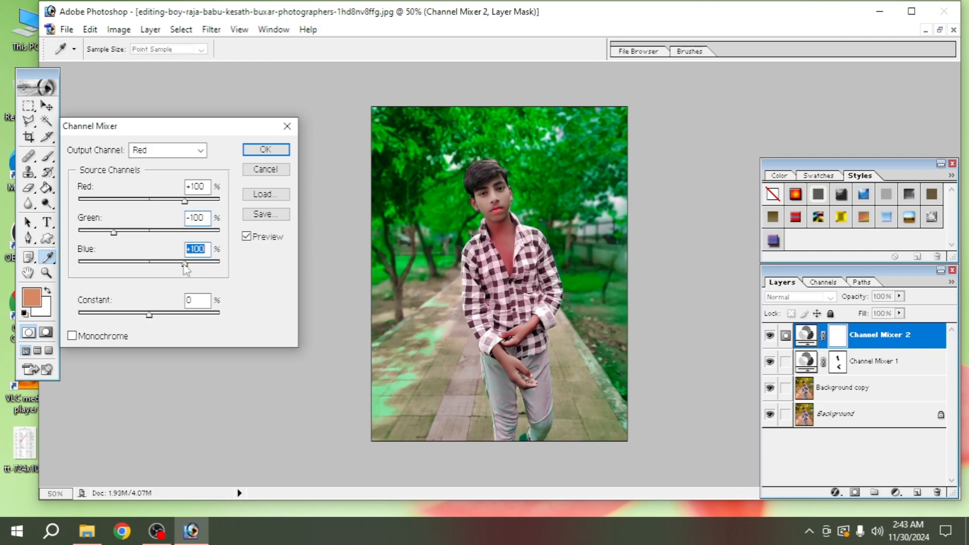
# Set the second Channel Mixer's Blue output channel to Green +100% and Blue 0%, and apply the adjustment
pyautogui.click(177, 154)
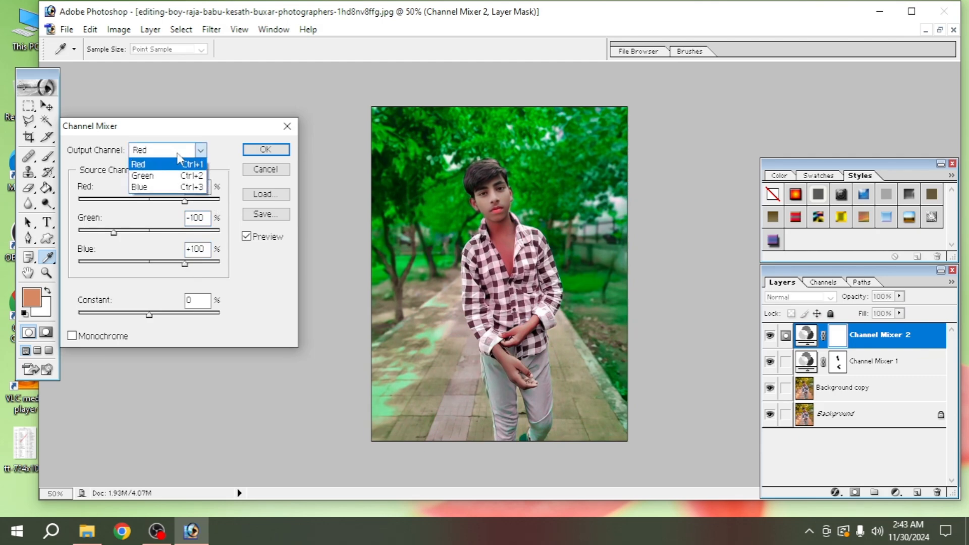
pyautogui.click(165, 187)
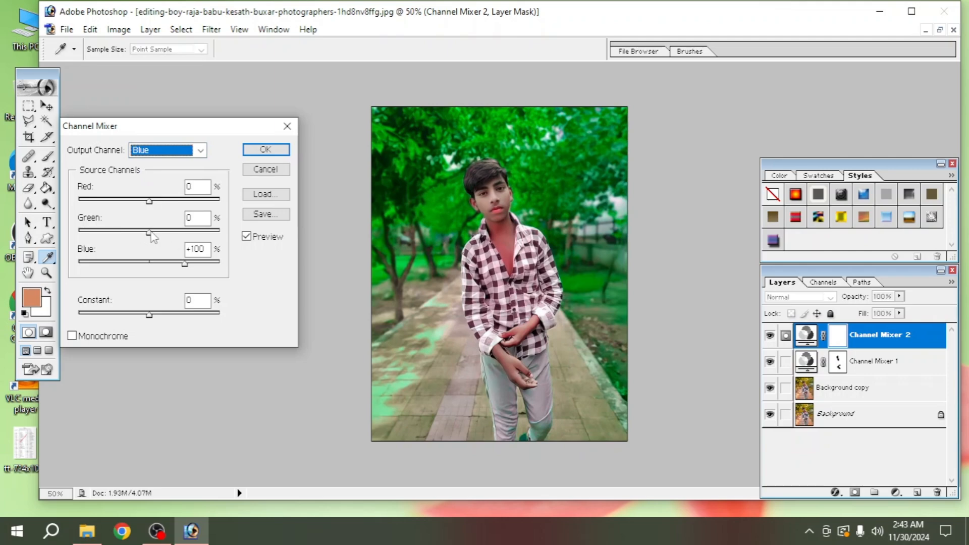
pyautogui.moveTo(153, 237); pyautogui.dragTo(186, 236)
pyautogui.press('Return')
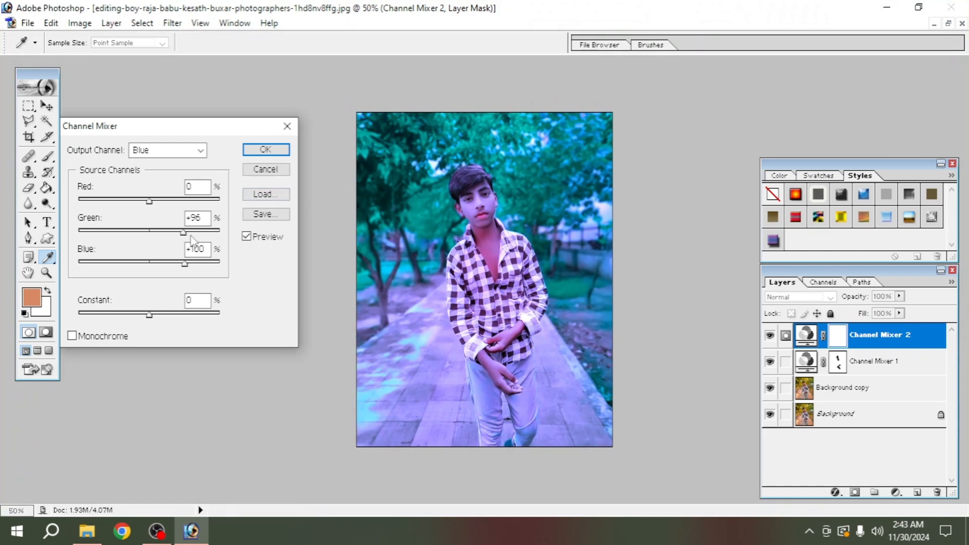
pyautogui.moveTo(184, 233); pyautogui.dragTo(185, 234)
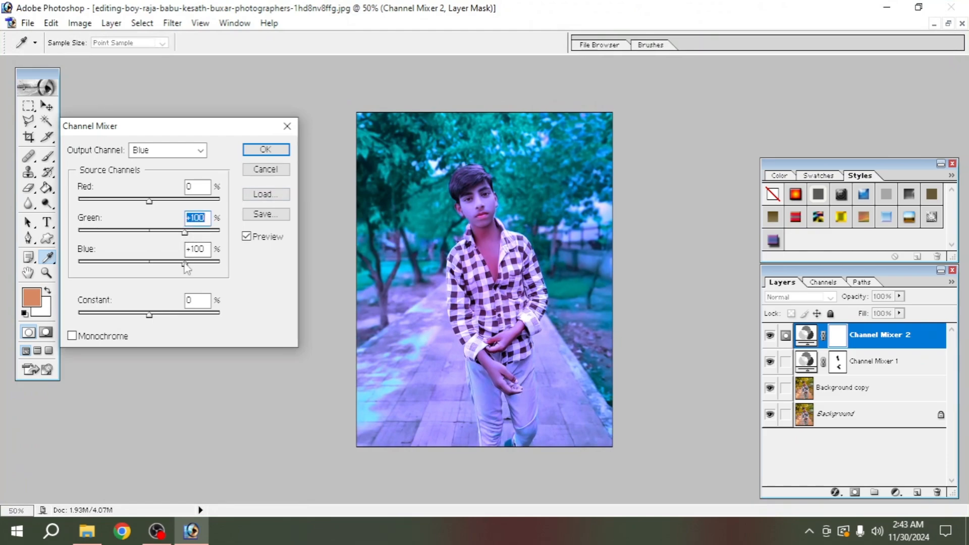
pyautogui.moveTo(184, 263); pyautogui.dragTo(150, 262)
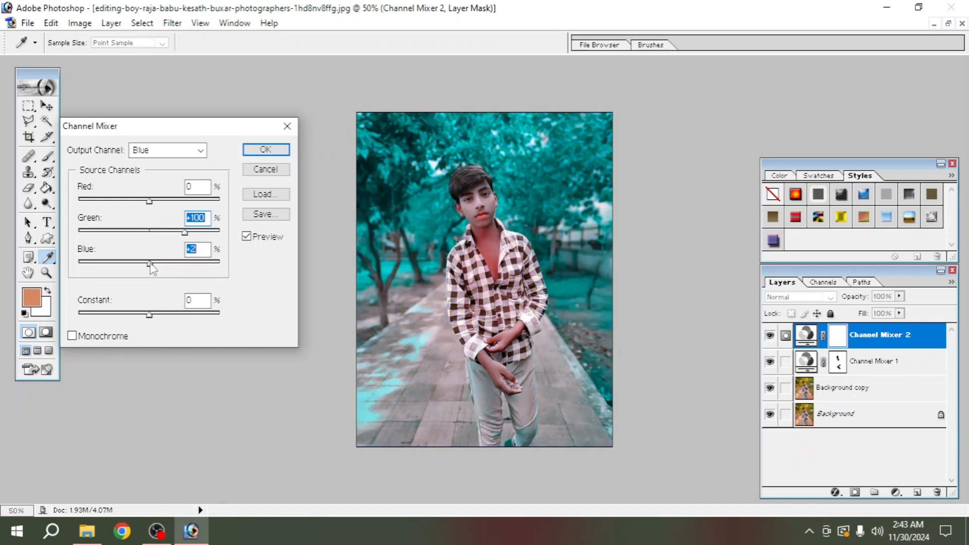
pyautogui.press('Return')
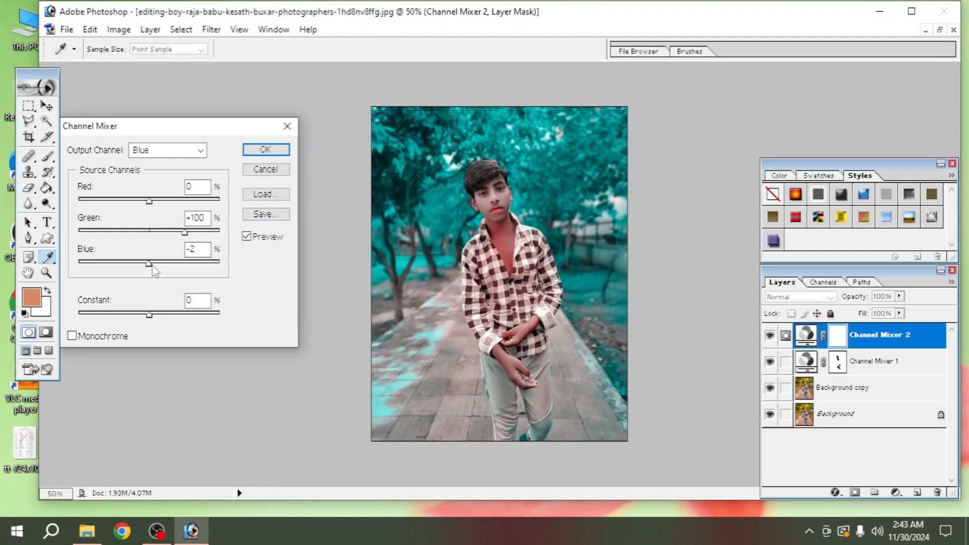
pyautogui.moveTo(150, 268); pyautogui.dragTo(151, 265)
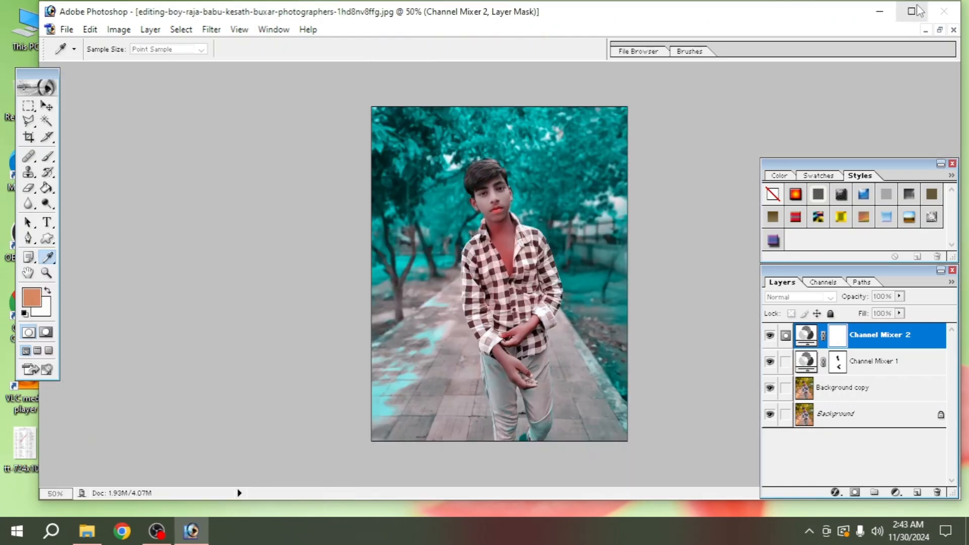
pyautogui.click(919, 10)
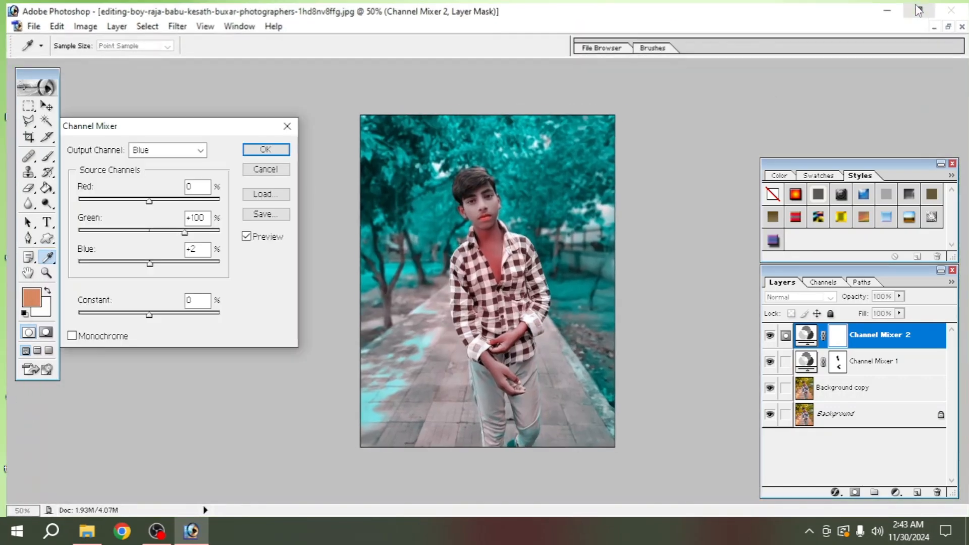
pyautogui.moveTo(150, 263); pyautogui.dragTo(148, 263)
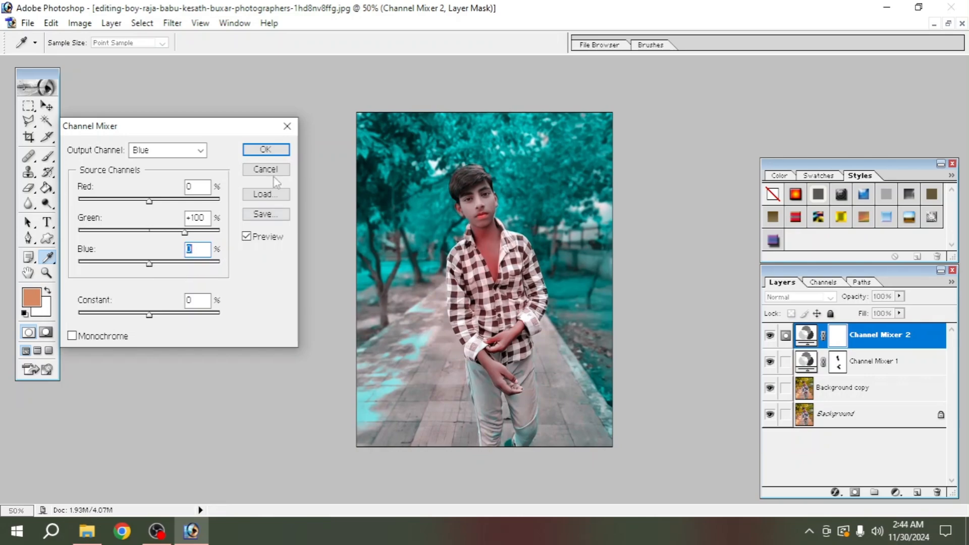
pyautogui.click(272, 150)
# Mask out the second Channel Mixer's effect on the boy's chest and hands by brushing black on its mask
pyautogui.press('b')
pyautogui.press('d')
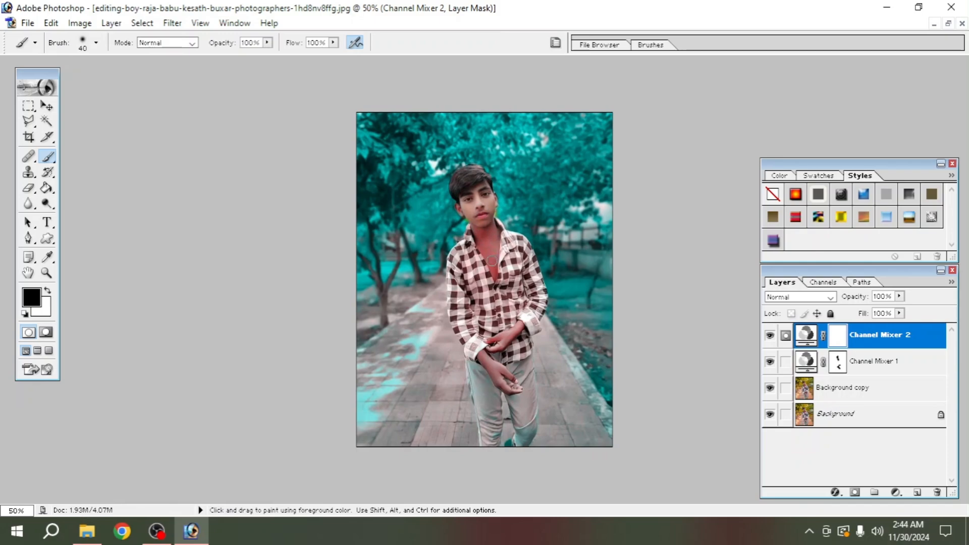
pyautogui.moveTo(492, 260); pyautogui.dragTo(489, 351)
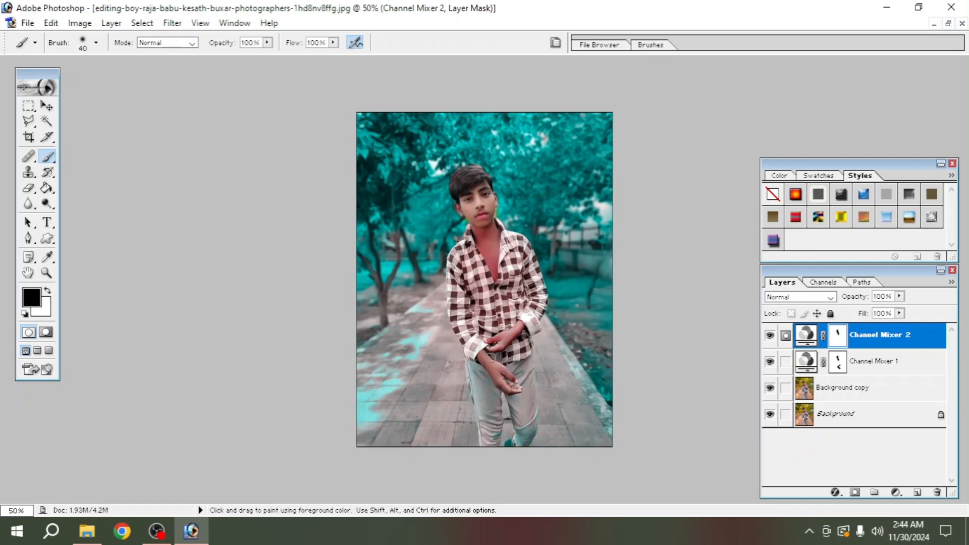
pyautogui.moveTo(498, 334); pyautogui.dragTo(500, 312)
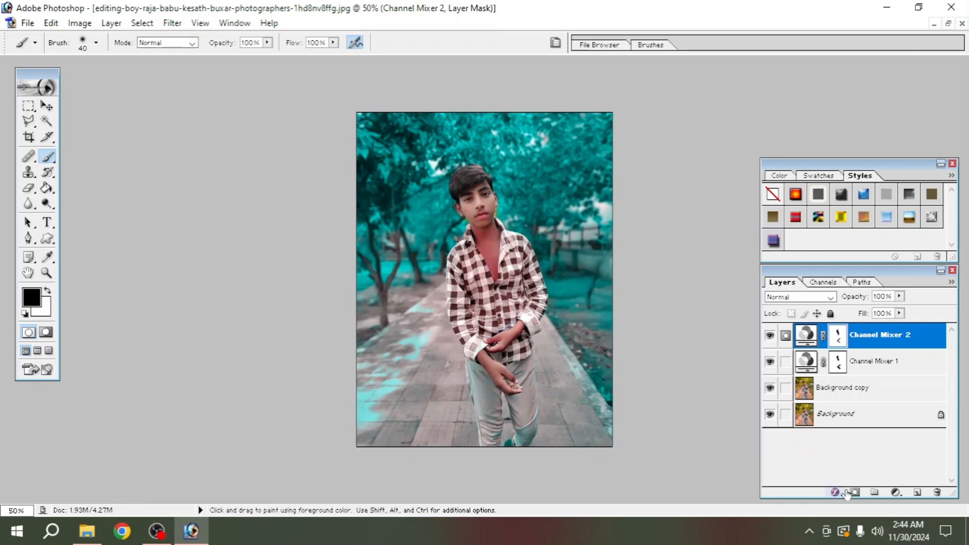
# Add a Brightness/Contrast adjustment layer with Brightness +11 and Contrast +5, and return to the Brush with default colors
pyautogui.click(895, 492)
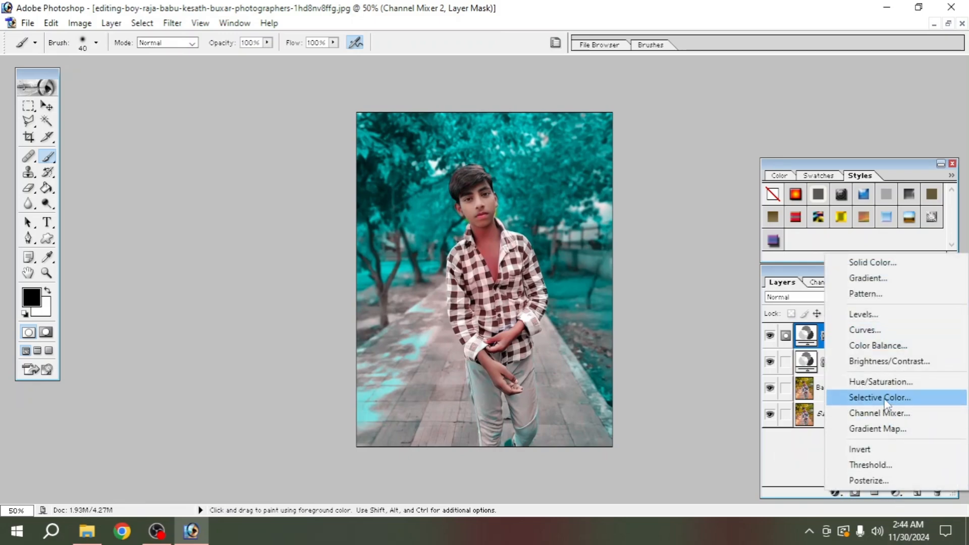
pyautogui.click(885, 366)
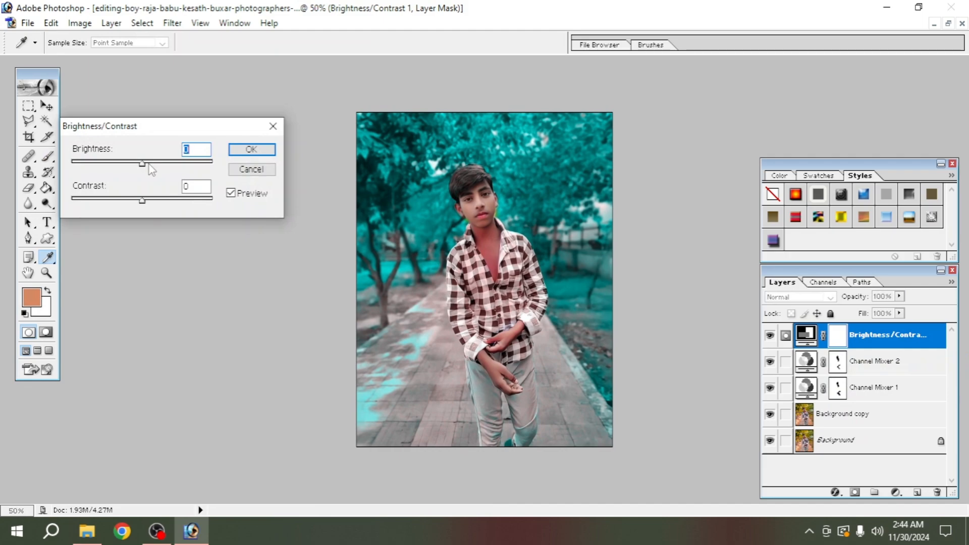
pyautogui.moveTo(143, 164); pyautogui.dragTo(150, 169)
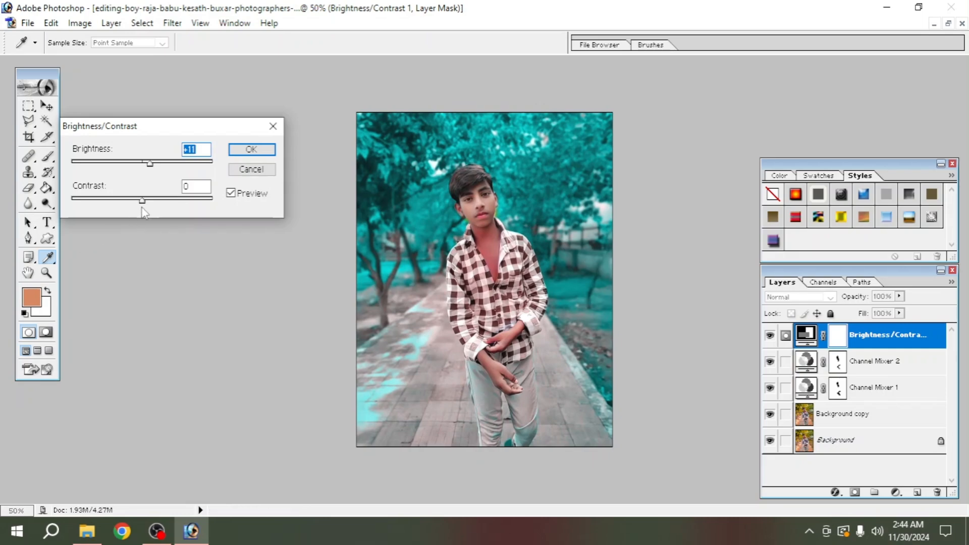
pyautogui.moveTo(145, 201); pyautogui.dragTo(146, 201)
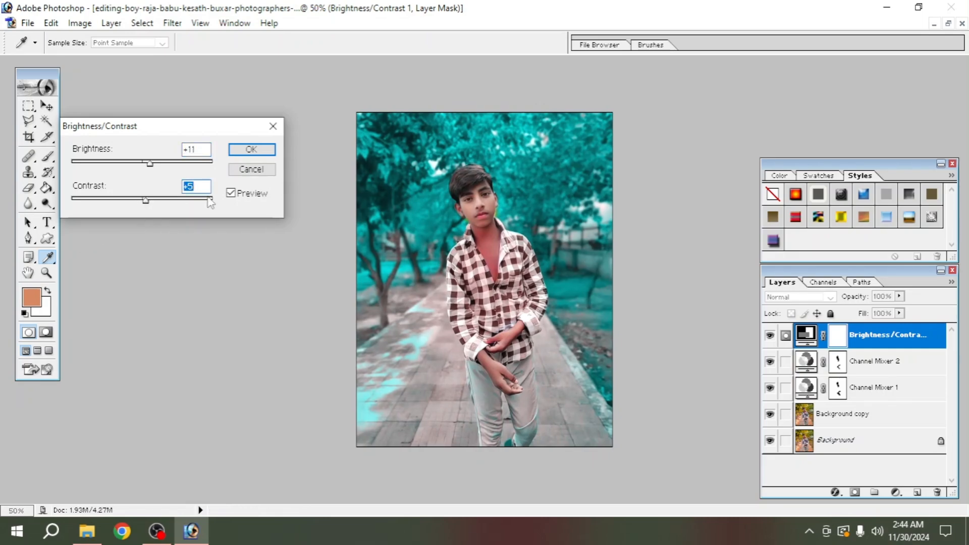
pyautogui.click(251, 150)
pyautogui.press('b')
pyautogui.press('d')
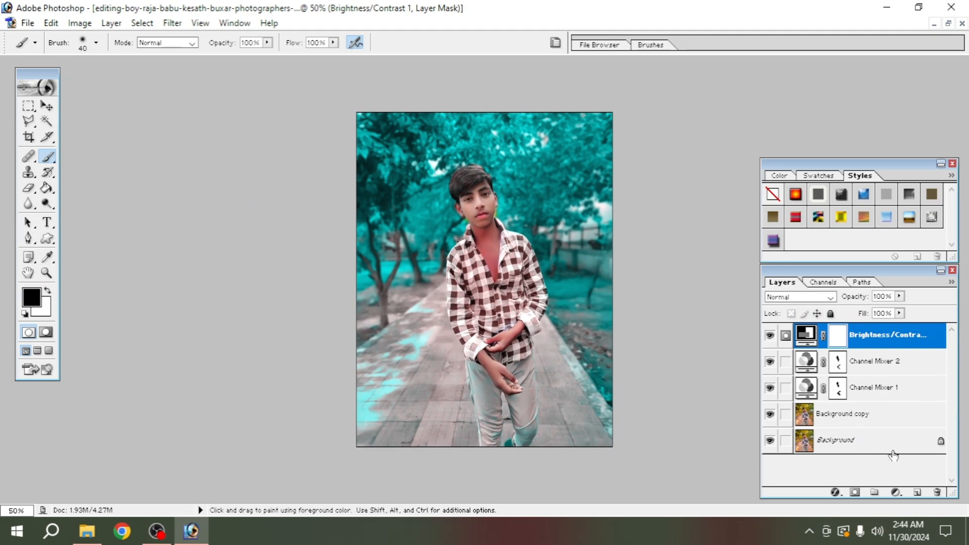
# Add a Selective Color adjustment layer and set Black to -100% for the Reds
pyautogui.click(894, 493)
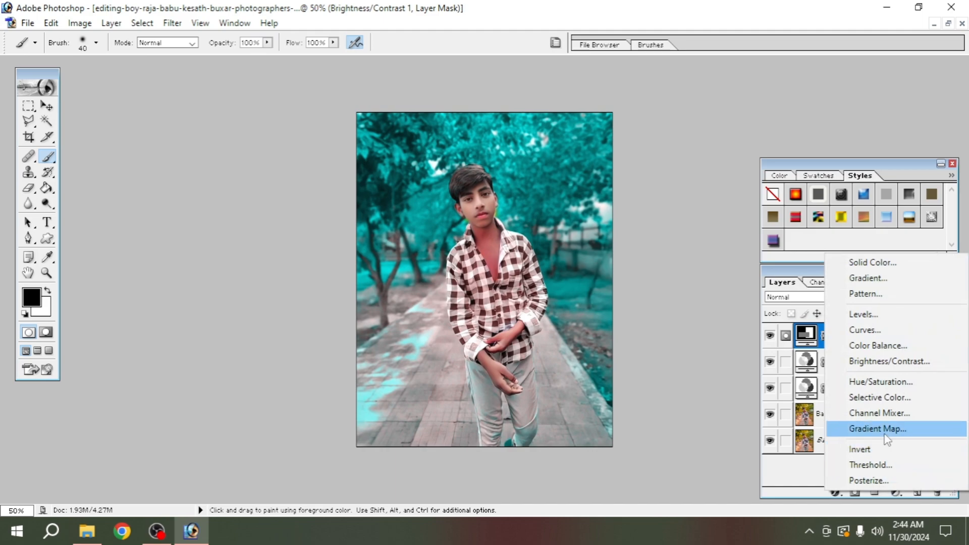
pyautogui.click(880, 397)
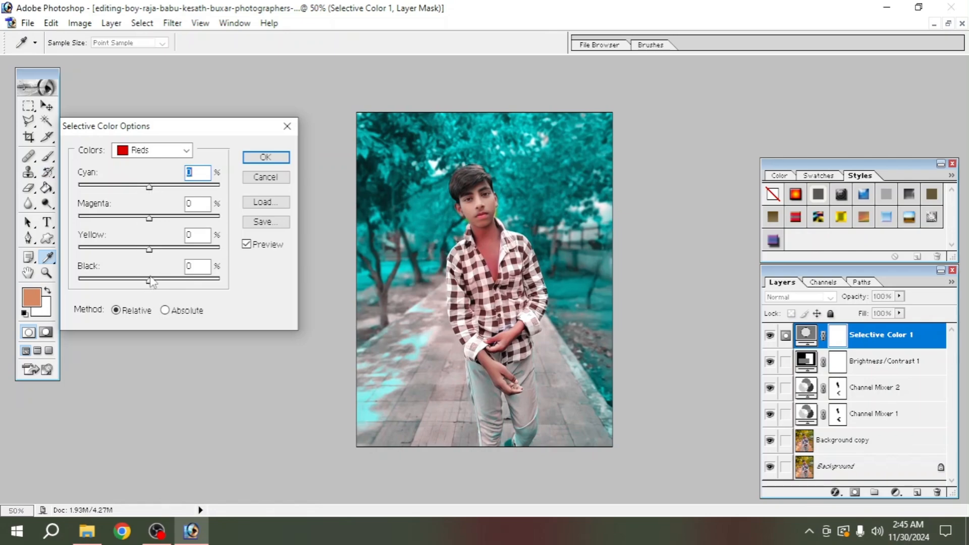
pyautogui.moveTo(149, 280); pyautogui.dragTo(230, 286)
pyautogui.moveTo(90, 284); pyautogui.dragTo(75, 280)
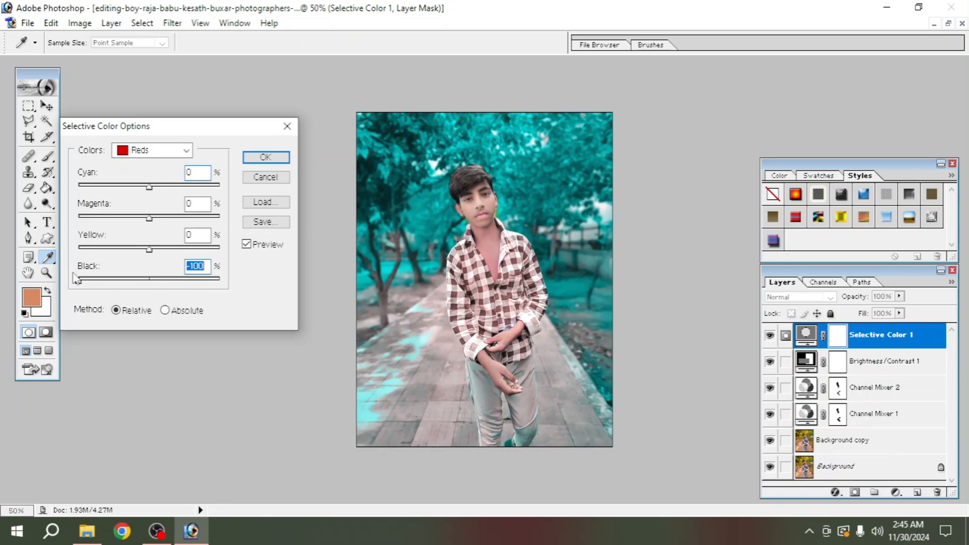
# Set Black to -100% for the Yellows in the Selective Color adjustment and apply it
pyautogui.click(139, 151)
pyautogui.click(136, 175)
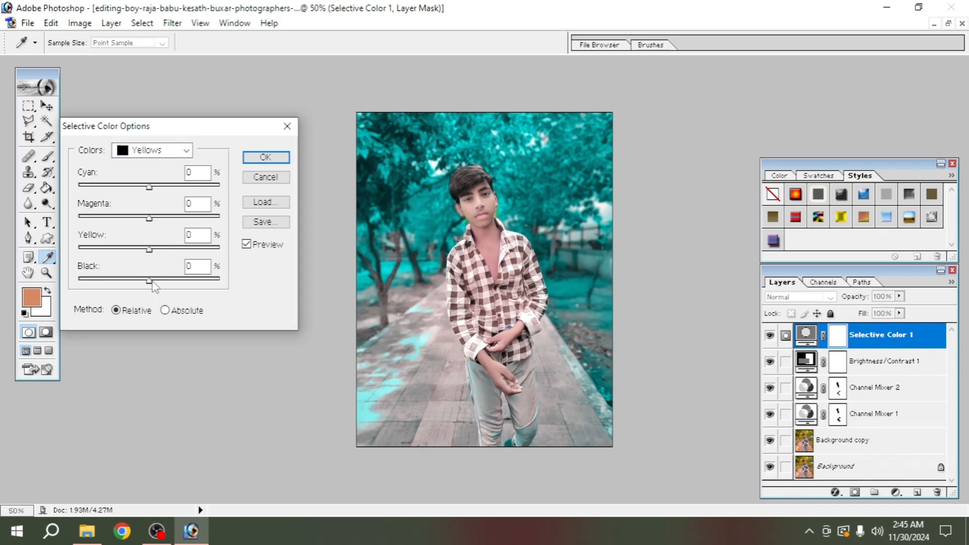
pyautogui.moveTo(149, 281); pyautogui.dragTo(78, 280)
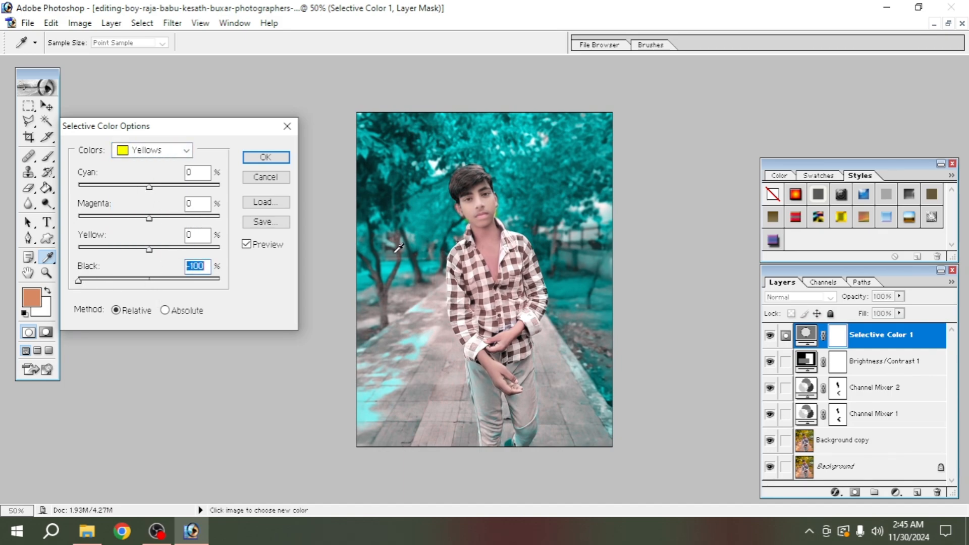
pyautogui.click(280, 159)
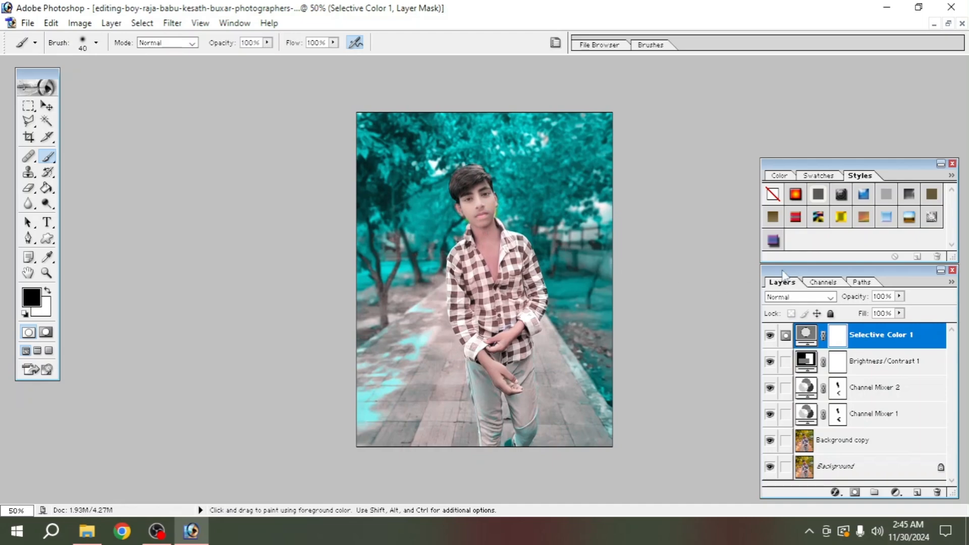
# In the Selective Color 1 layer's blending options, set the Underlying Layer's black Blend If limit to 211 and apply it
pyautogui.rightClick(869, 339)
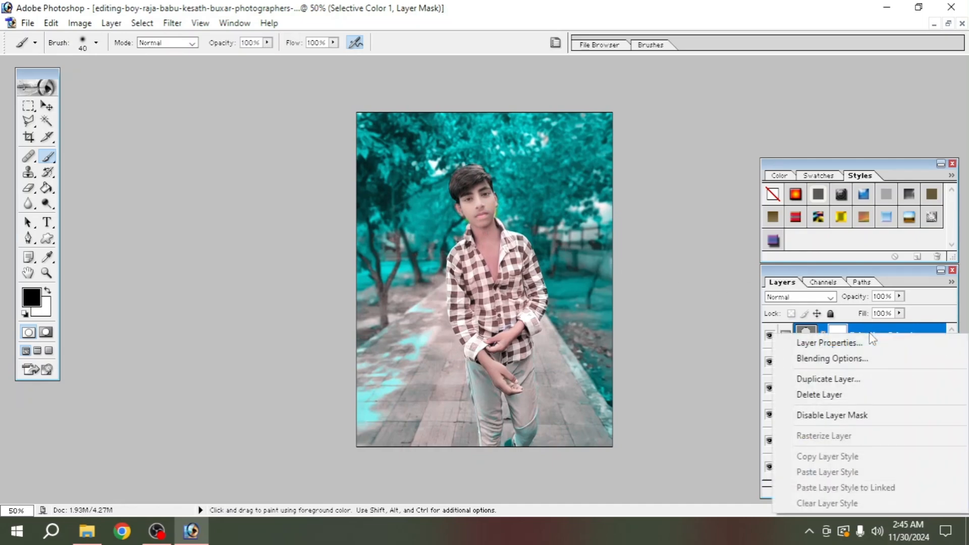
pyautogui.click(839, 359)
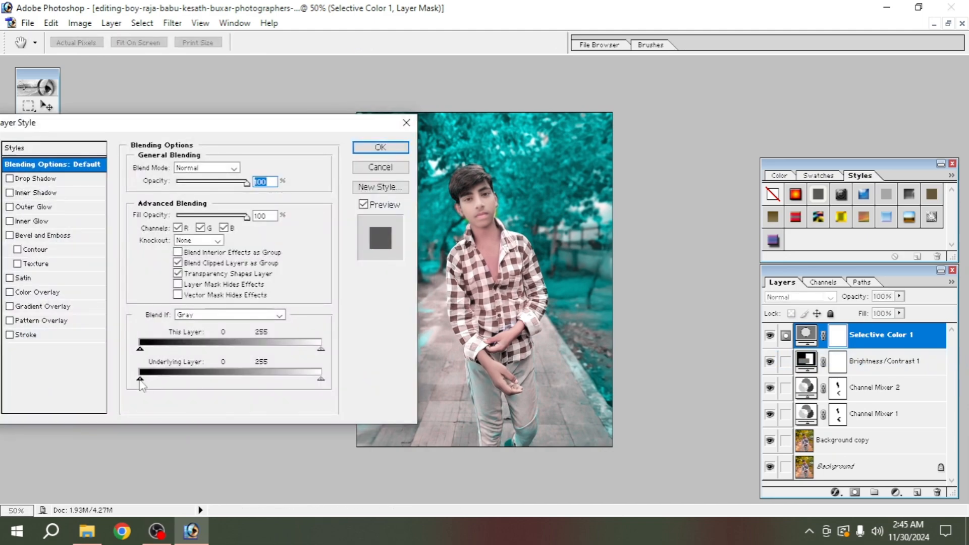
pyautogui.moveTo(141, 378); pyautogui.dragTo(291, 376)
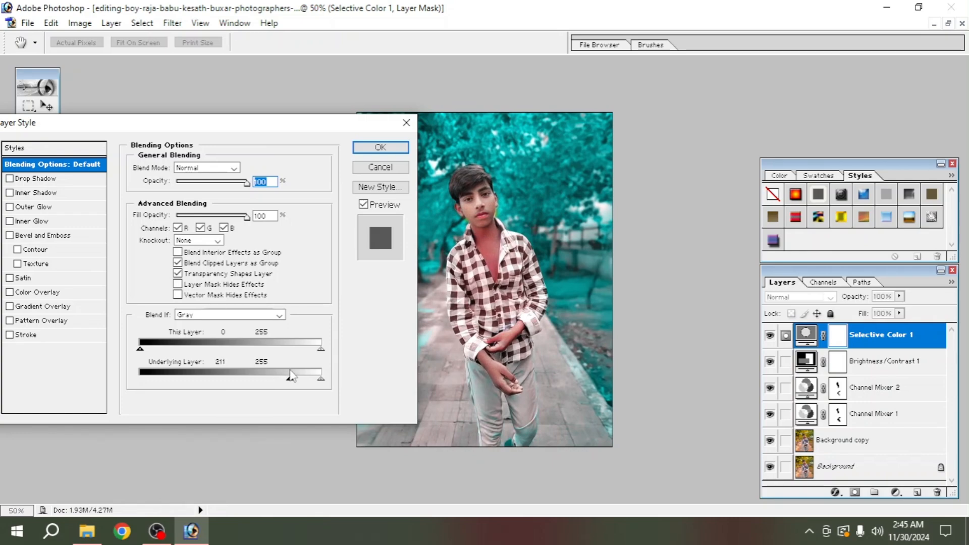
pyautogui.click(378, 147)
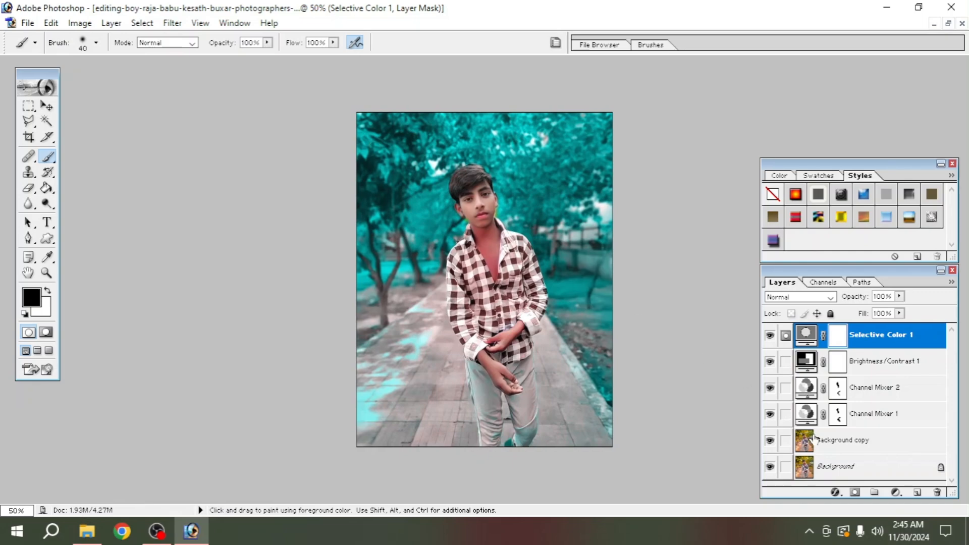
# Add a second Selective Color adjustment layer and set Black to +6% for the Blacks
pyautogui.click(896, 493)
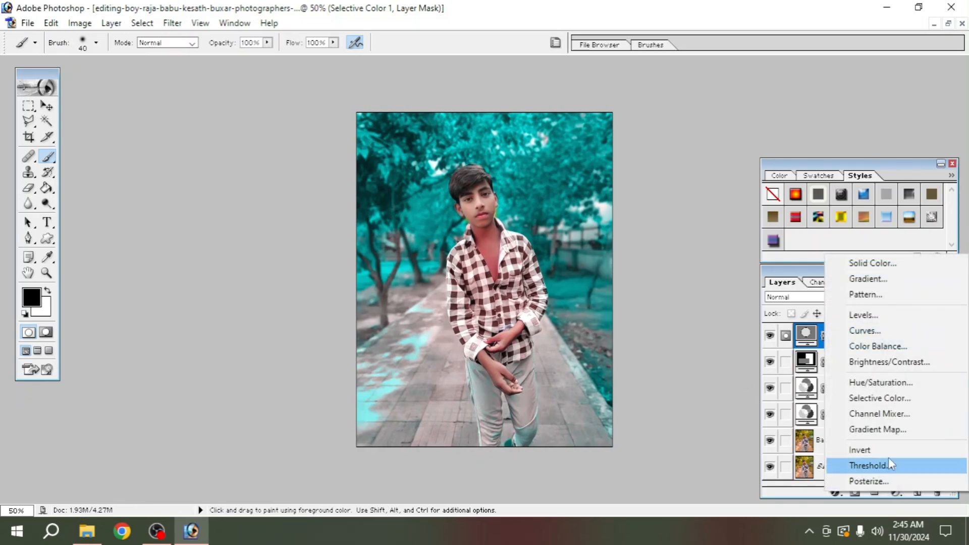
pyautogui.click(854, 399)
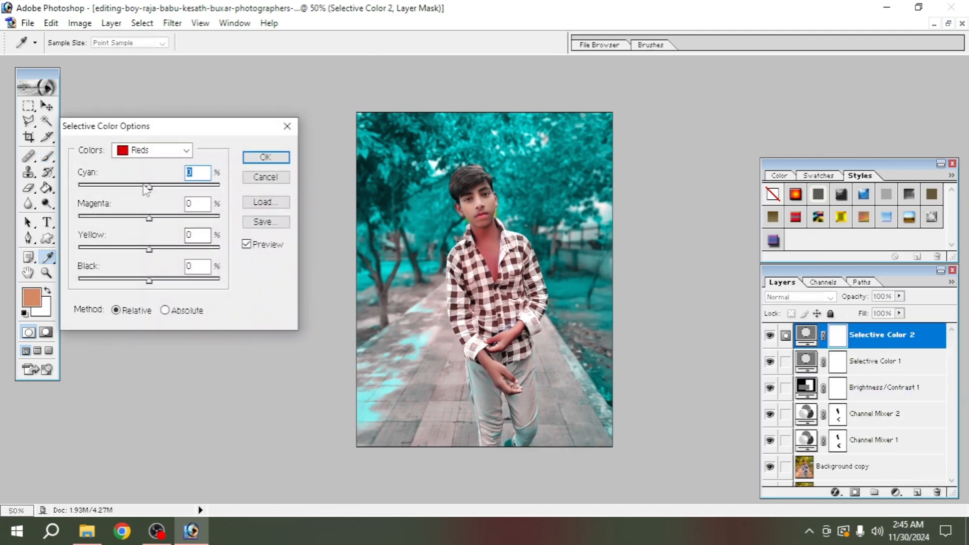
pyautogui.click(149, 154)
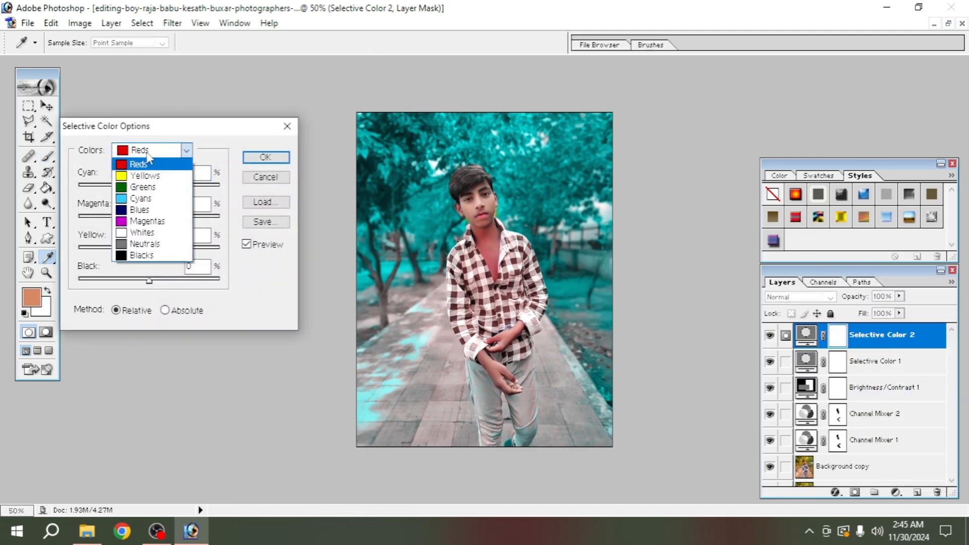
pyautogui.click(139, 255)
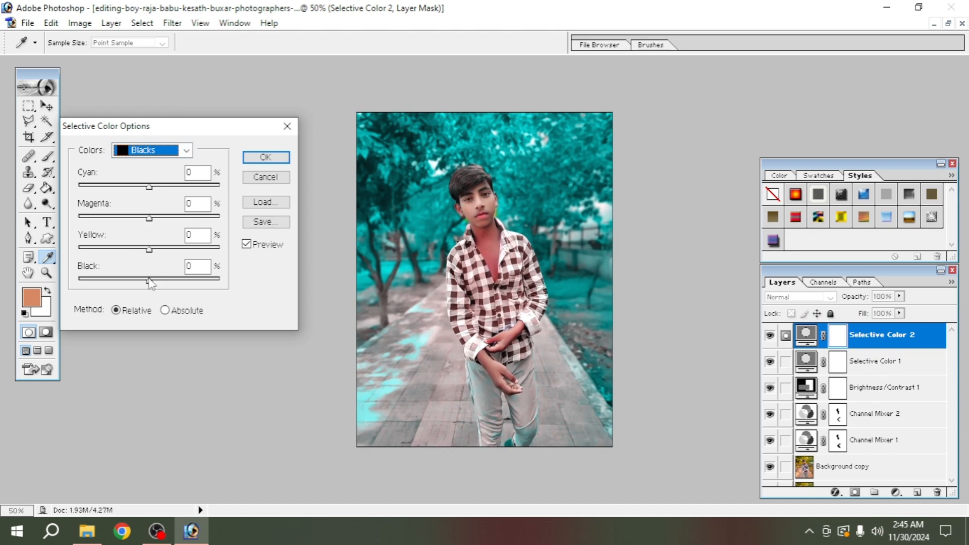
pyautogui.moveTo(148, 280); pyautogui.dragTo(153, 279)
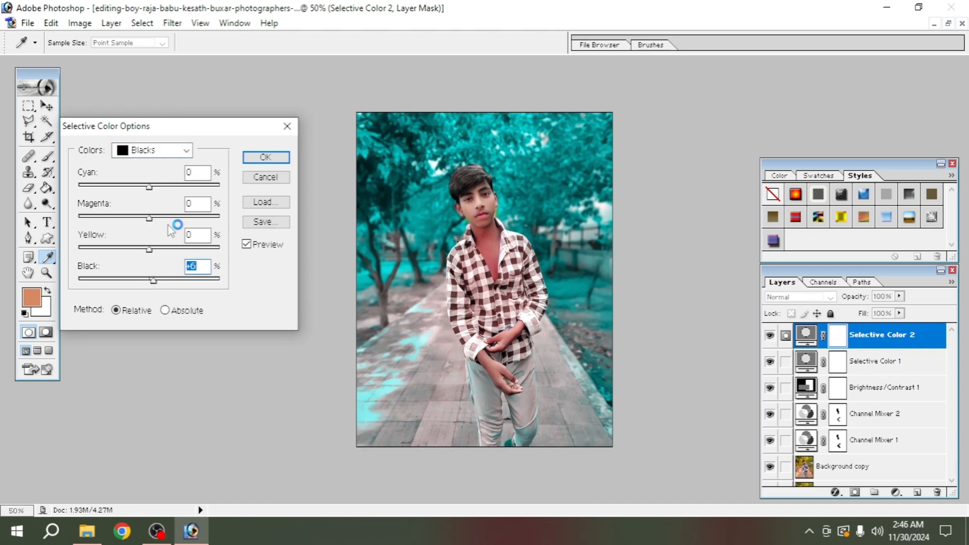
# Set Black to +7% for the Neutrals, apply the adjustment, and return to the Brush with default colors
pyautogui.click(152, 150)
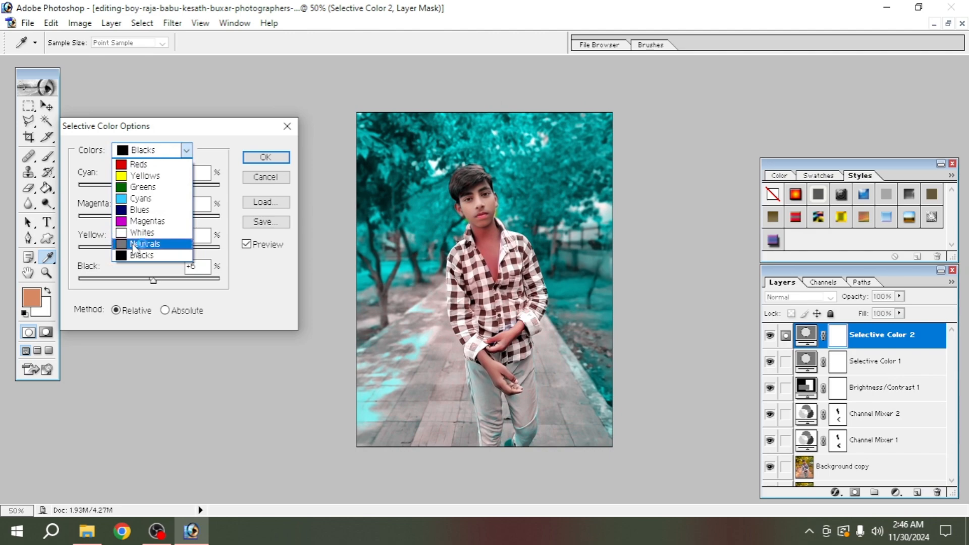
pyautogui.click(135, 246)
pyautogui.moveTo(150, 281); pyautogui.dragTo(154, 284)
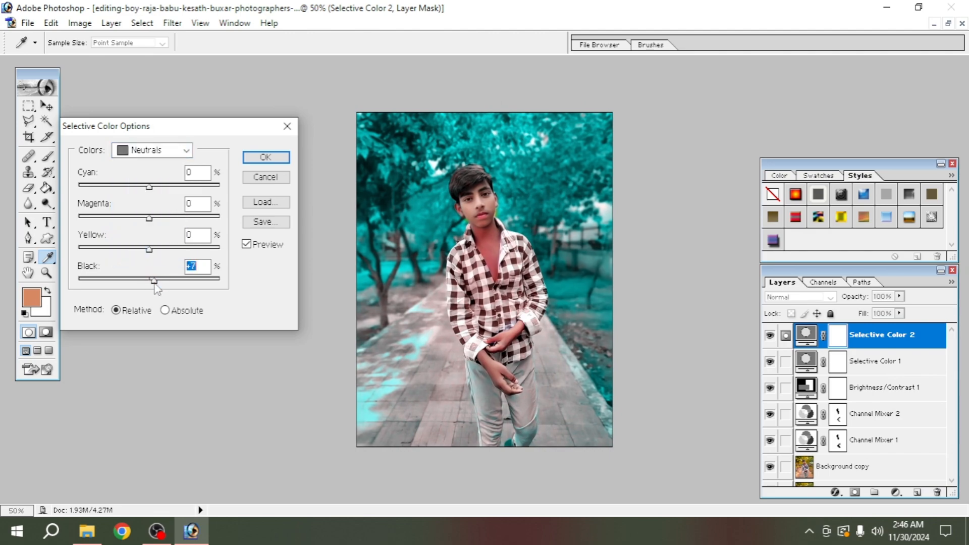
pyautogui.click(262, 157)
pyautogui.press('b')
pyautogui.press('d')
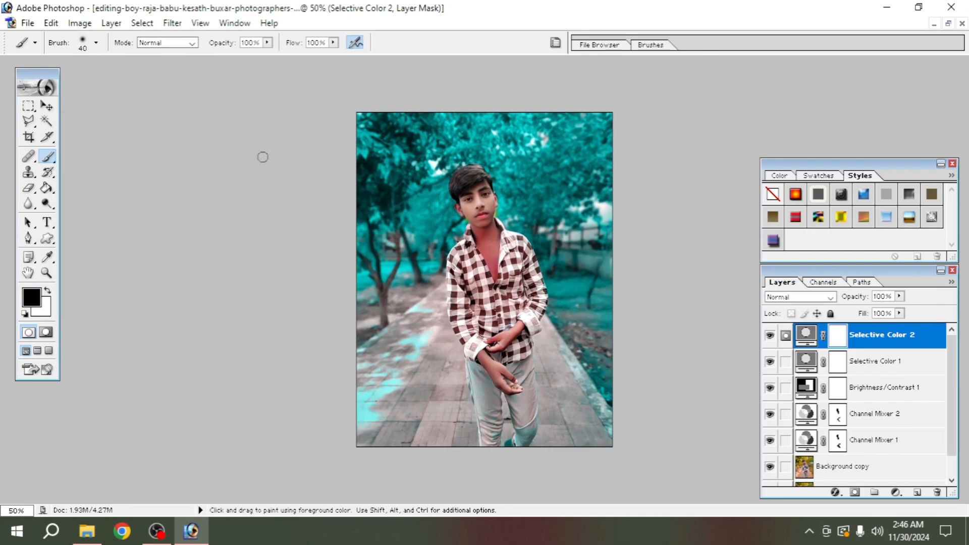